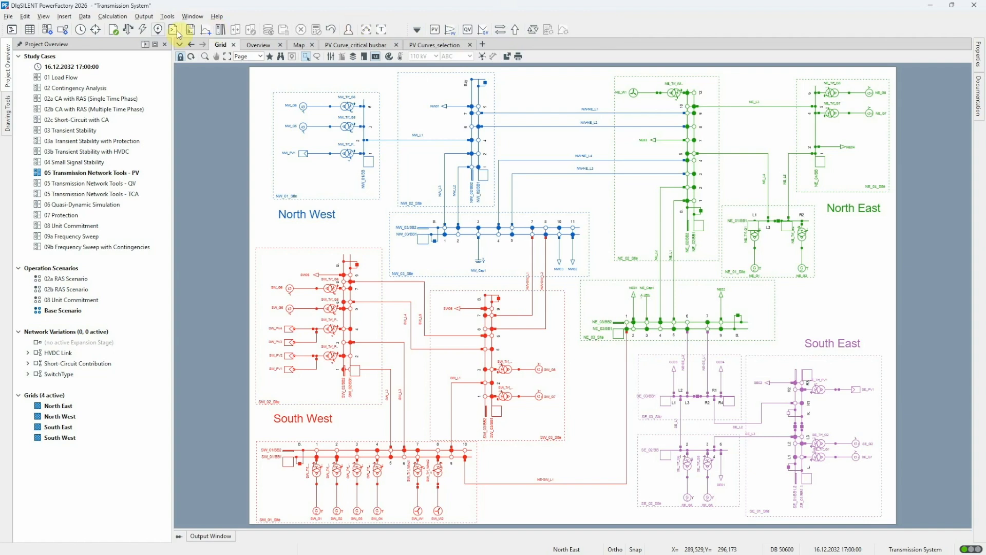
Run a balanced, positive-sequence AC load flow after checking the active power balancing options
click(128, 30)
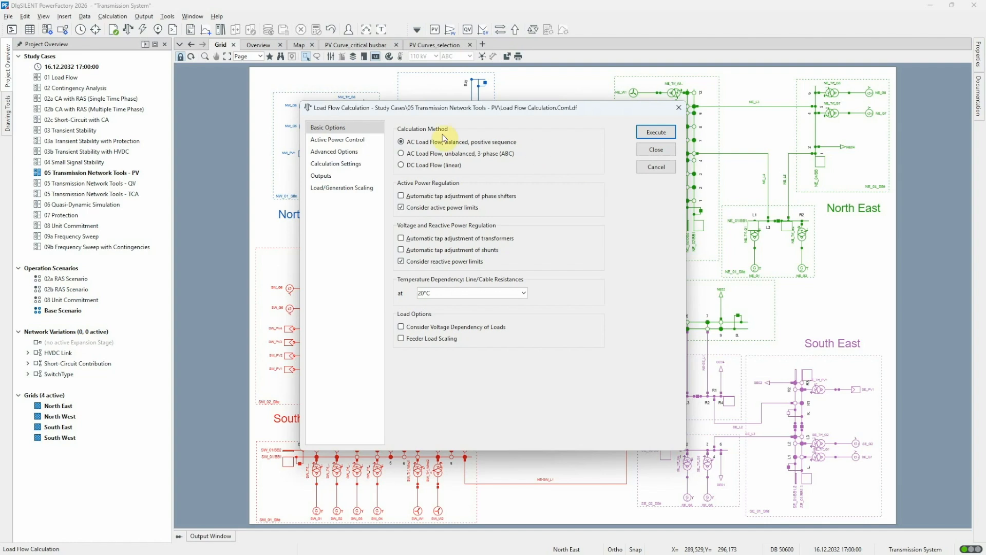
click(369, 139)
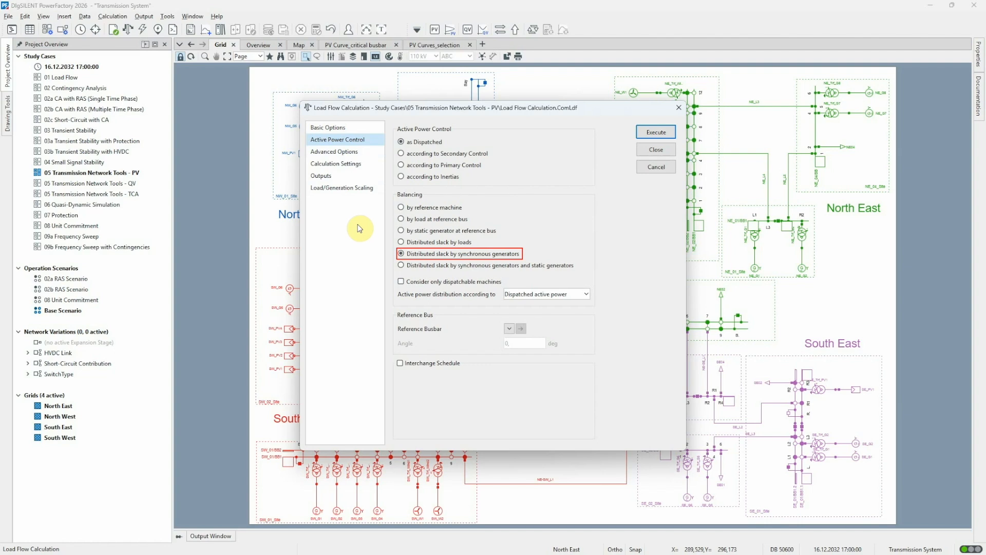
click(646, 135)
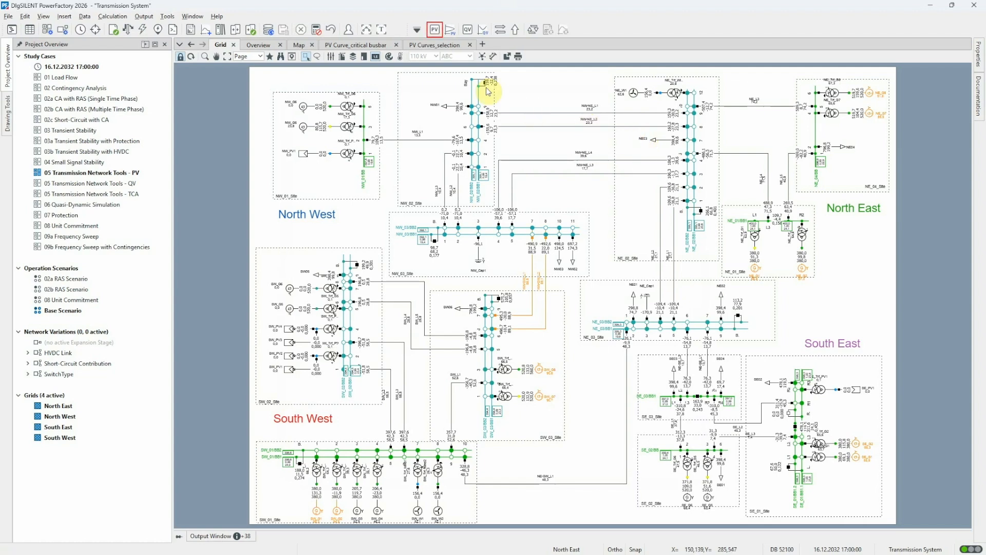
Open the PV Curves Calculation settings and inspect which loads are contained in the user-defined set for load scaling
click(434, 30)
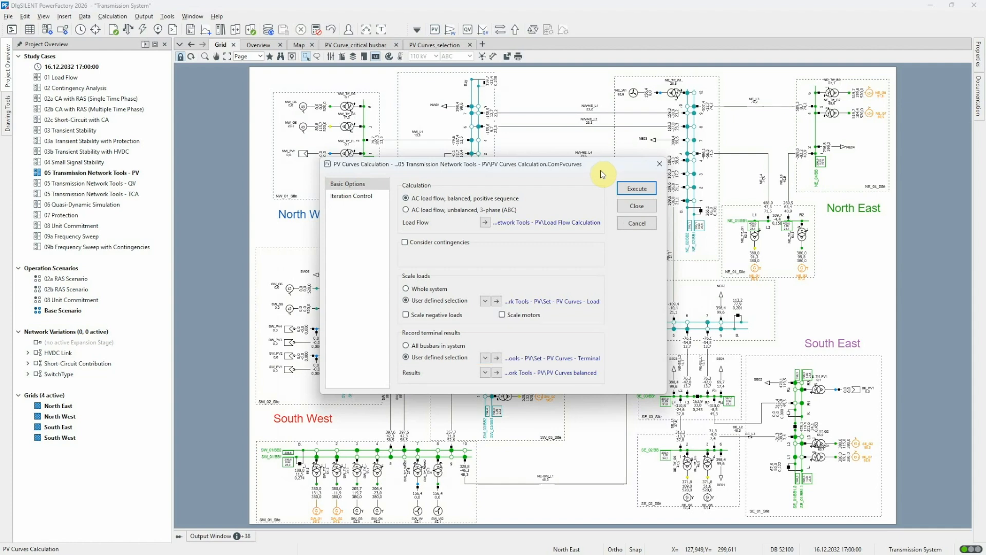
click(497, 302)
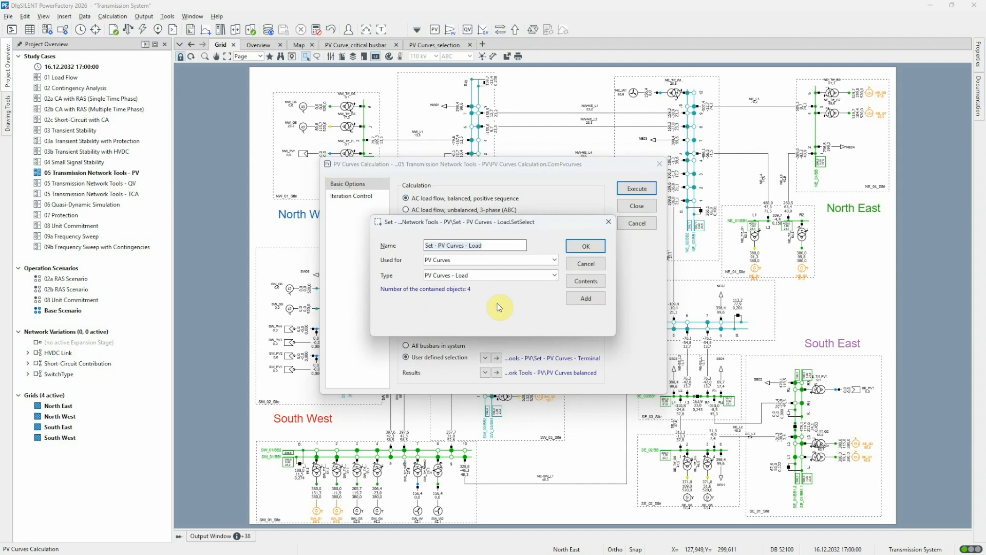
click(572, 283)
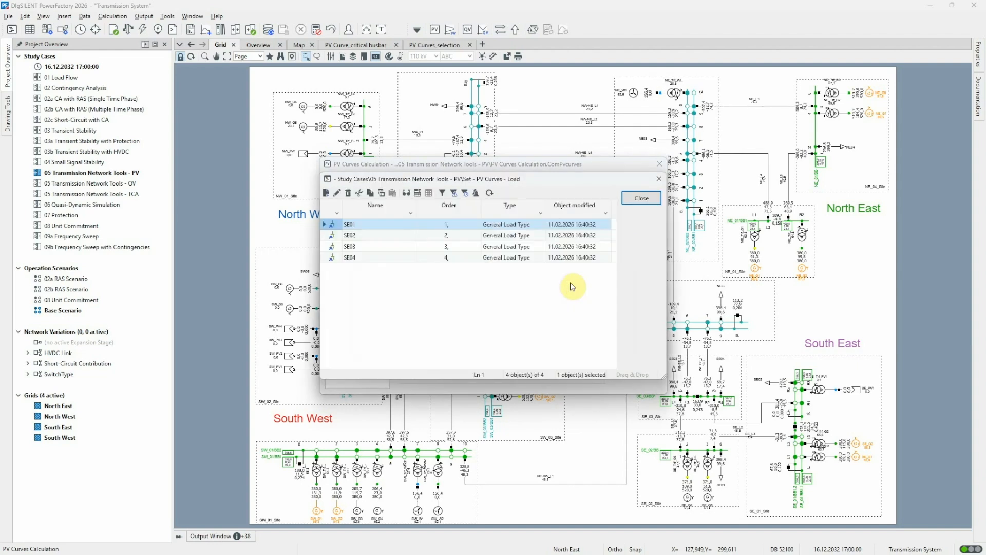
click(641, 198)
click(600, 264)
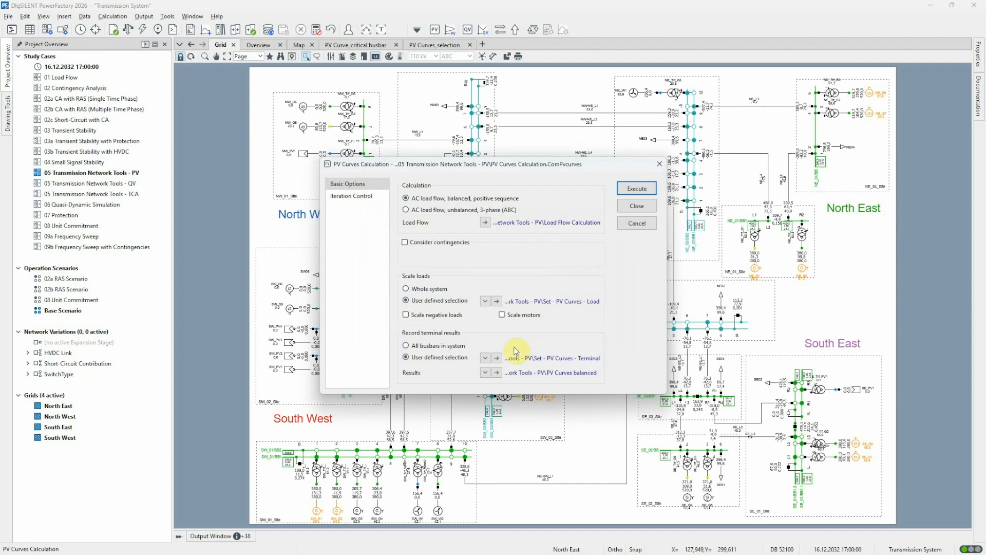
Check the busbars in the user-defined terminal set for recording results and execute the PV curves calculation without contingencies
click(496, 358)
click(587, 282)
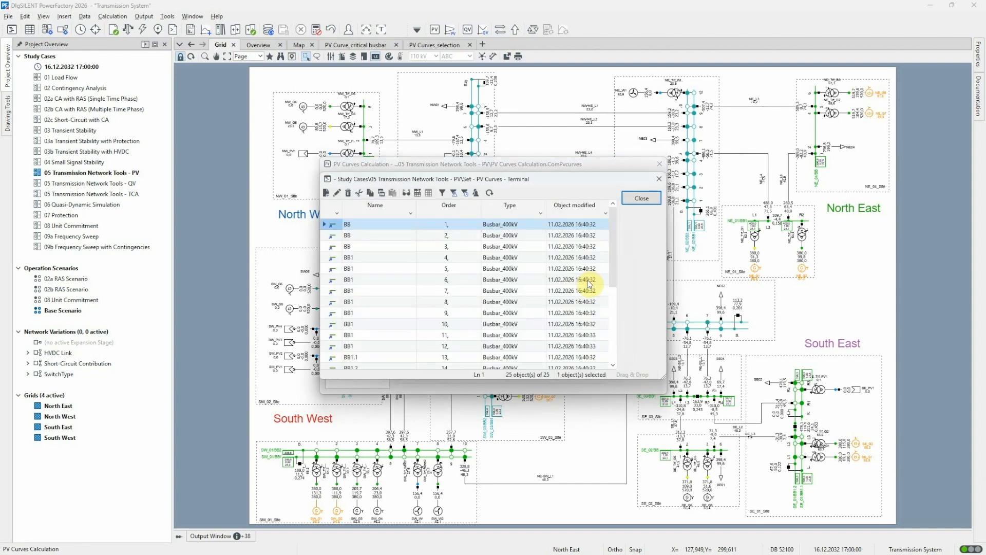
click(642, 198)
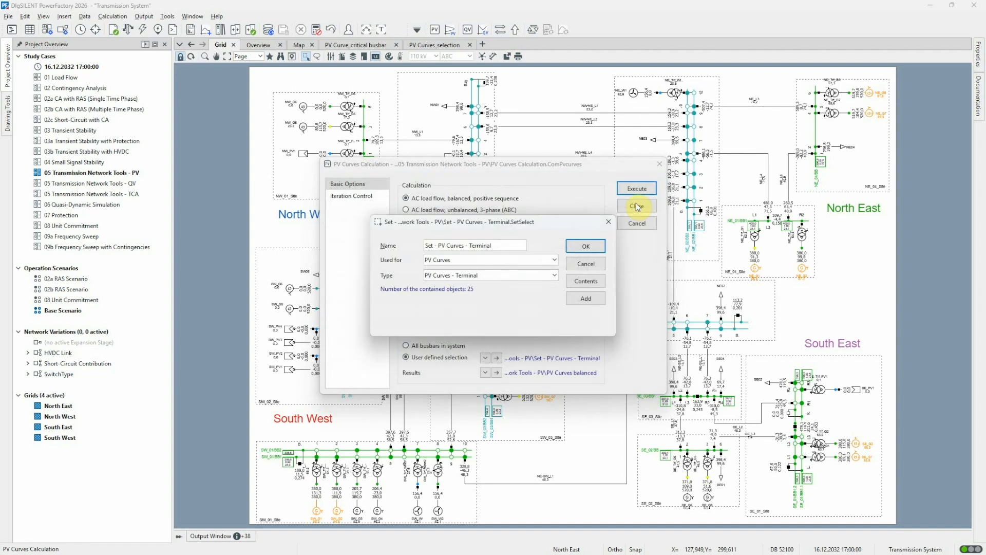
click(600, 260)
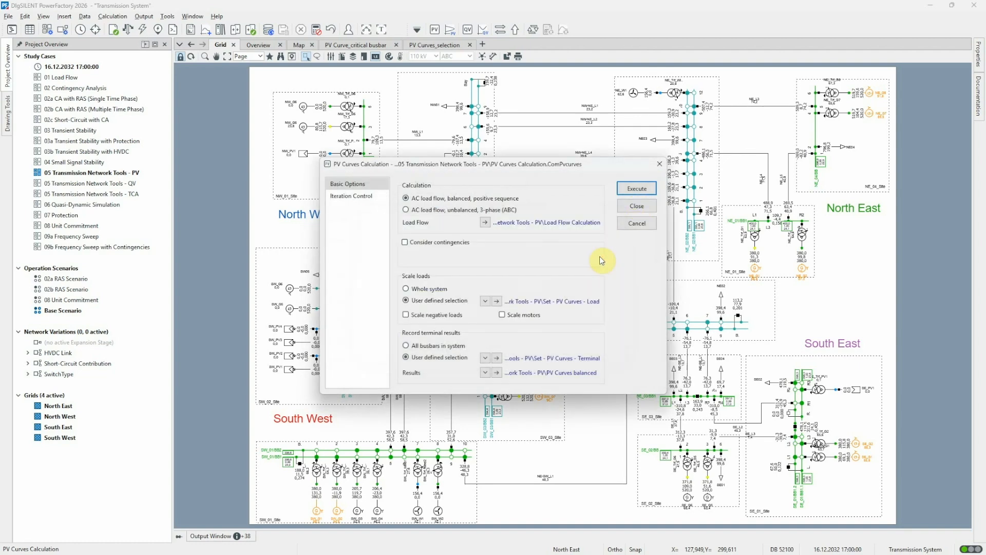
click(637, 189)
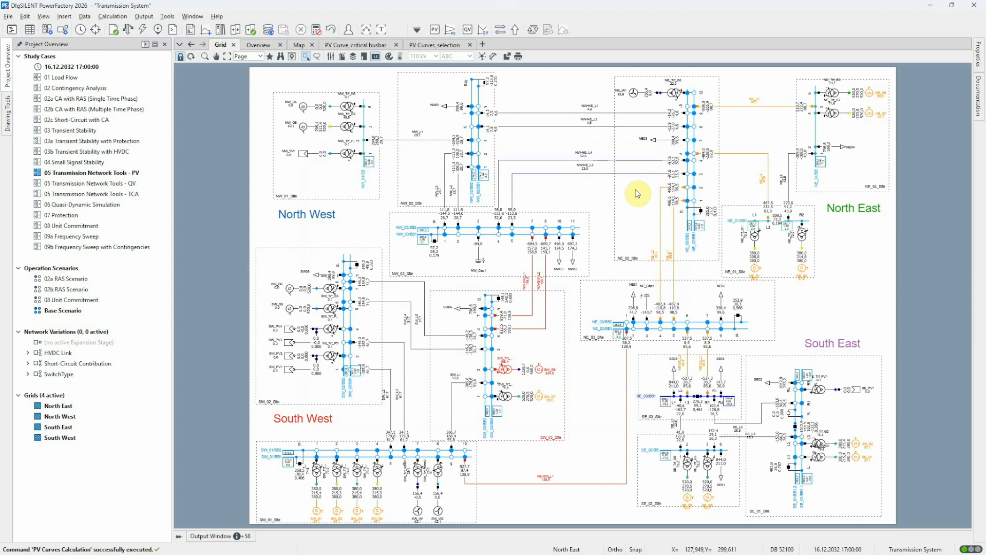
Review the PV curves study summary in the enlarged output window and inspect the critical busbar's element data
click(381, 30)
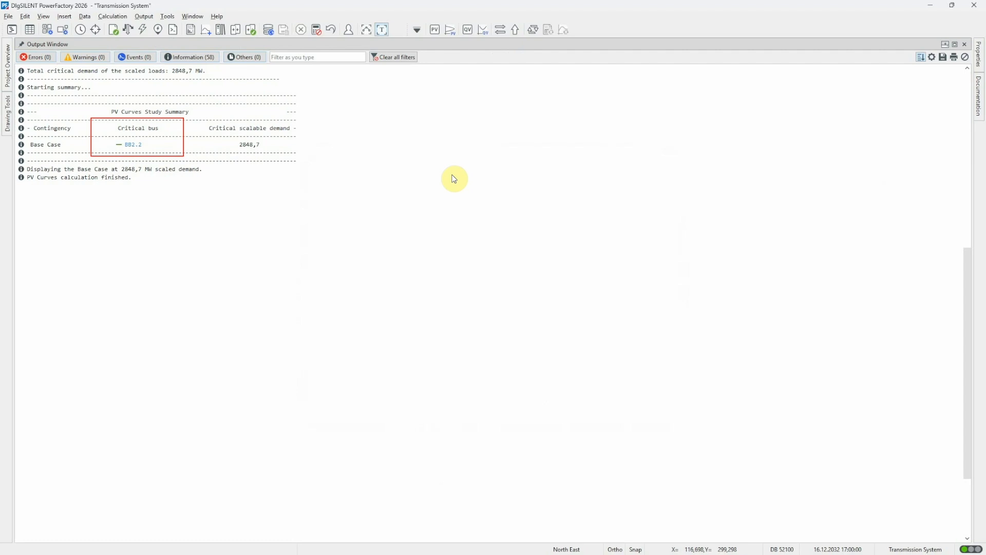
double_click(133, 145)
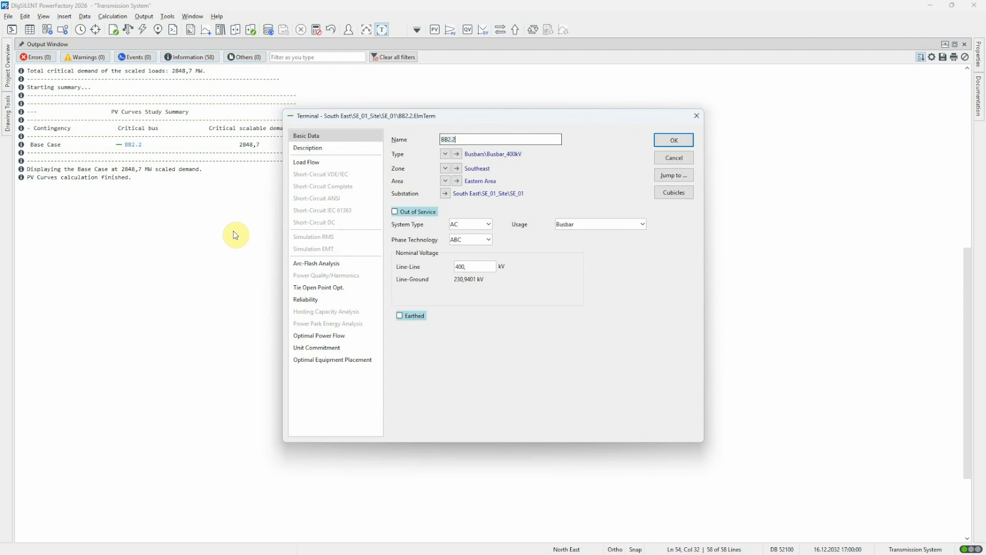
click(660, 163)
click(381, 30)
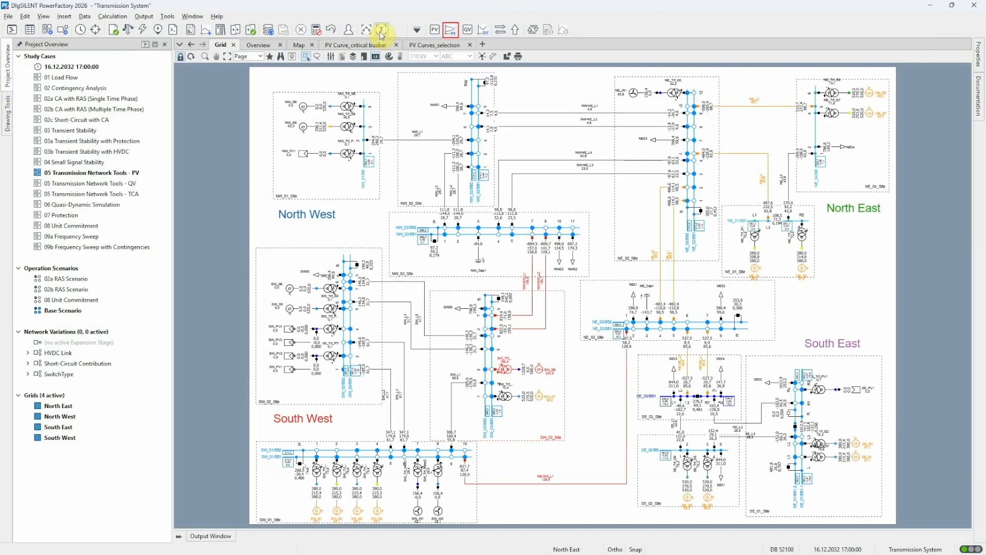
Plot the PV curves for the user-defined busbar selection and read a point near the collapse end of the SE_01\BB2.2 curve
click(450, 31)
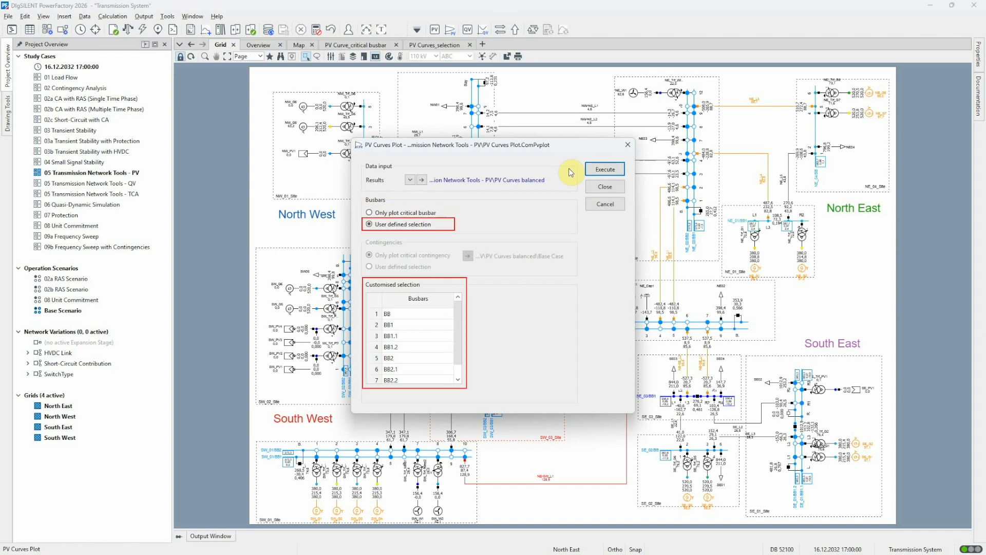
click(591, 169)
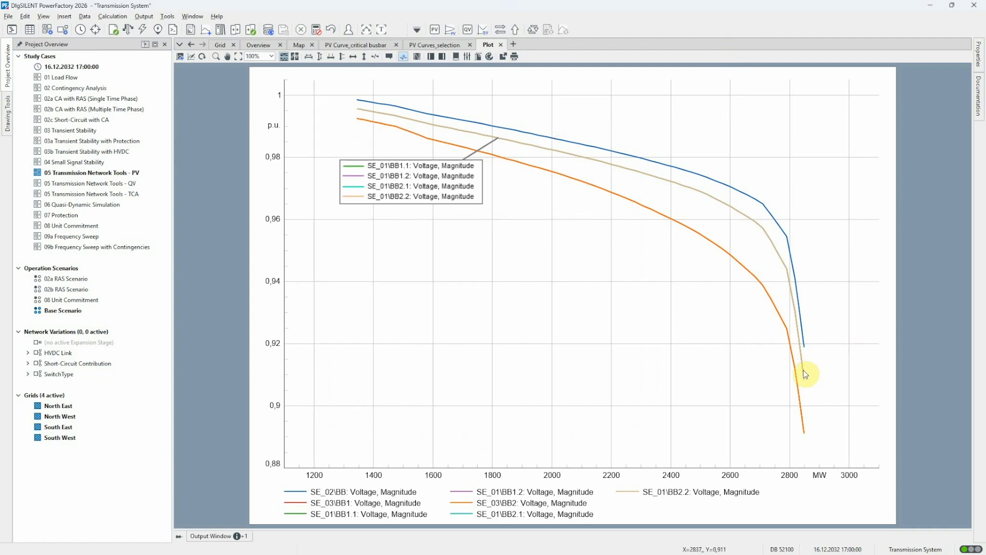
mouse_move(806, 374)
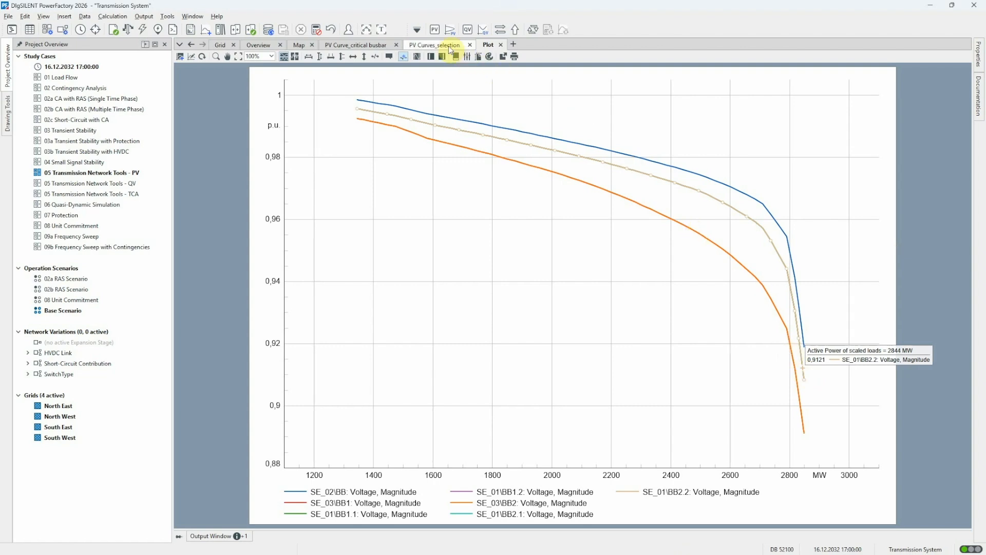
Enable contingency consideration in the PV curves calculation, check the static contingency cases and execute the calculation
click(436, 30)
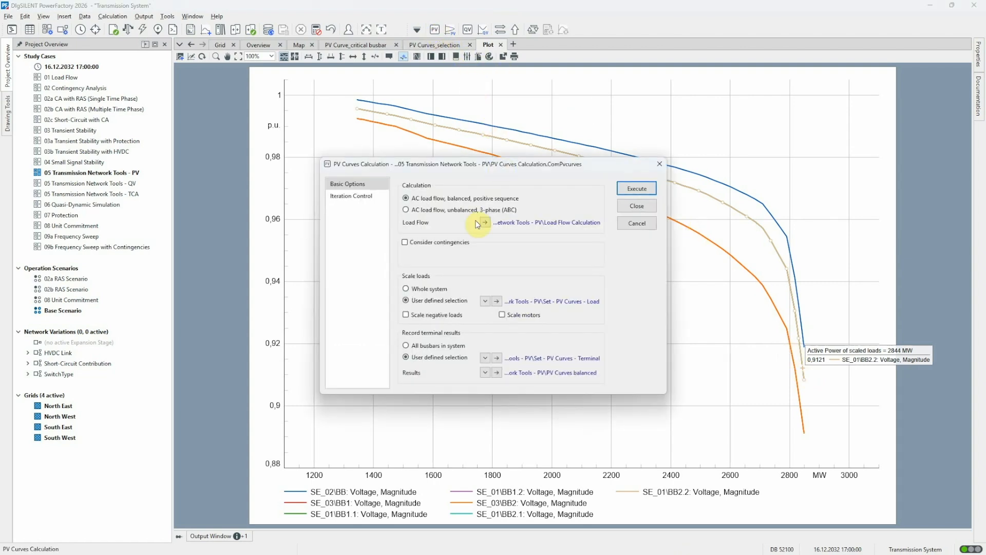
click(411, 244)
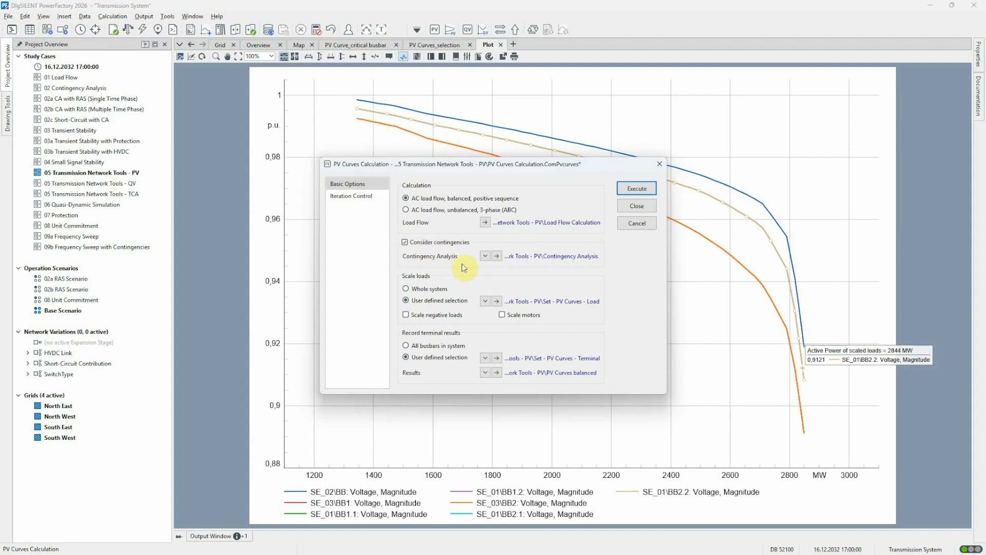
click(497, 257)
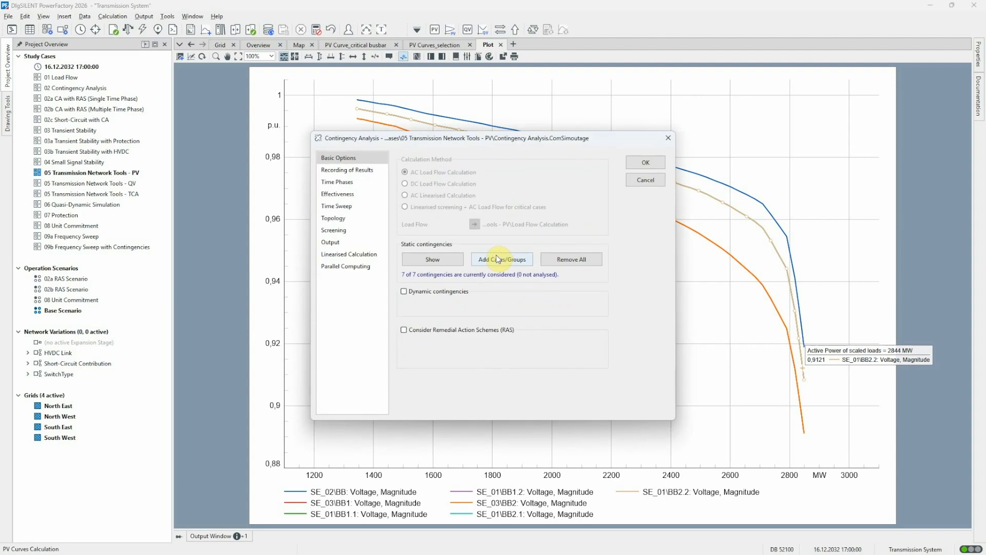
click(454, 259)
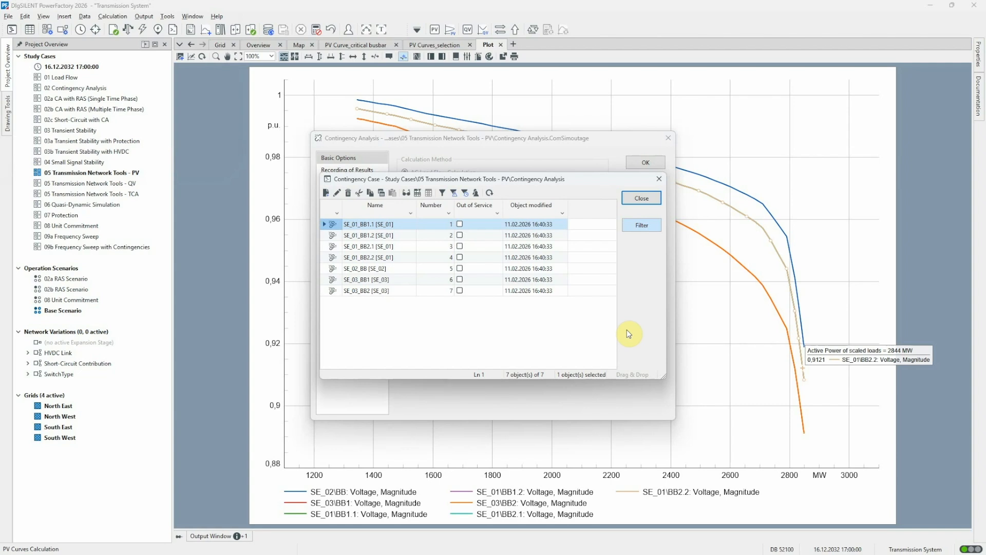
click(647, 199)
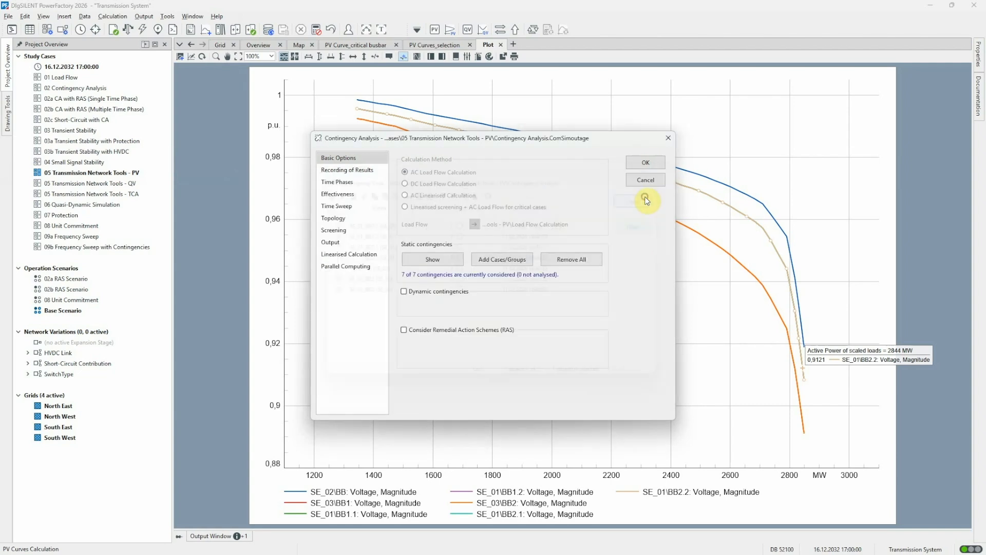
click(647, 180)
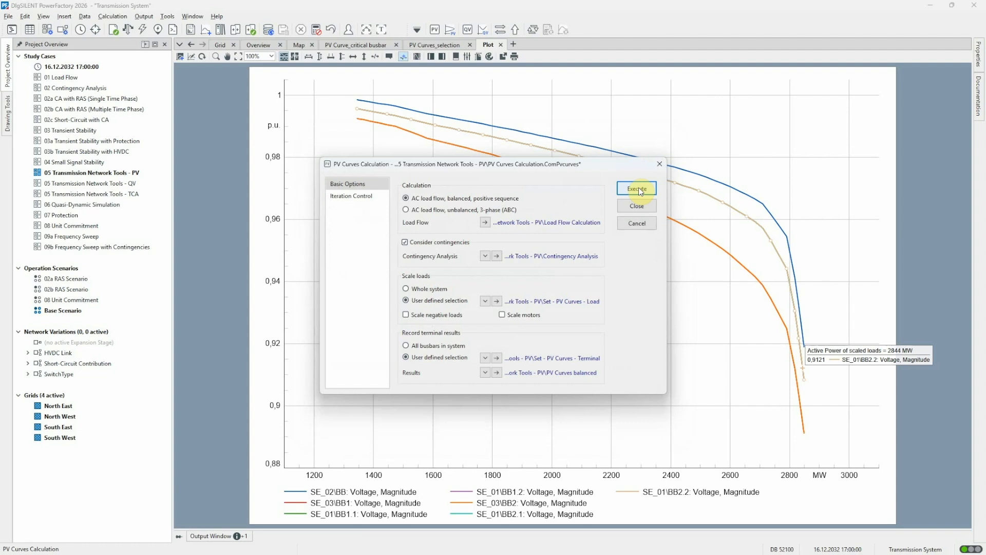
click(638, 190)
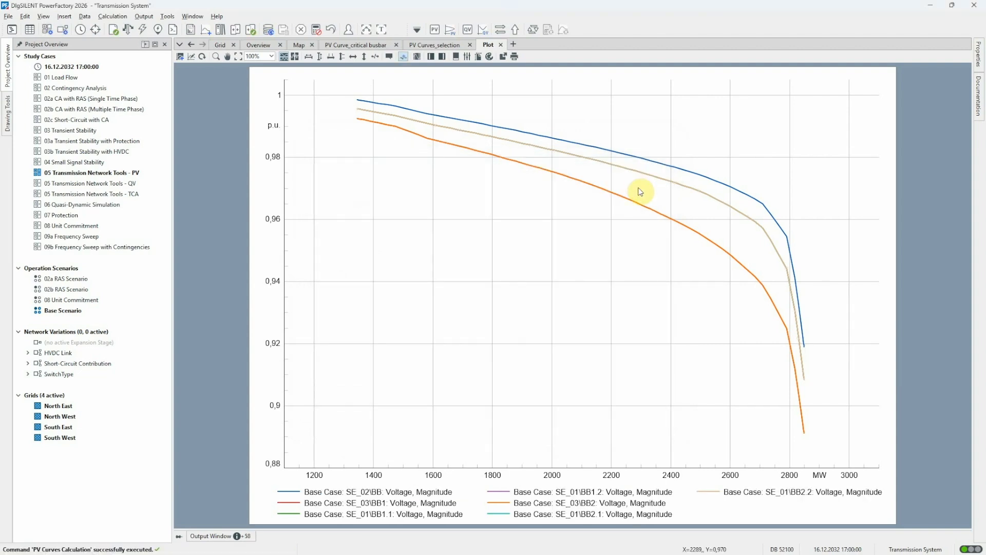
Review the contingency summary of the PV curves study, inspecting the data of the most critical contingency and its critical busbar
click(382, 29)
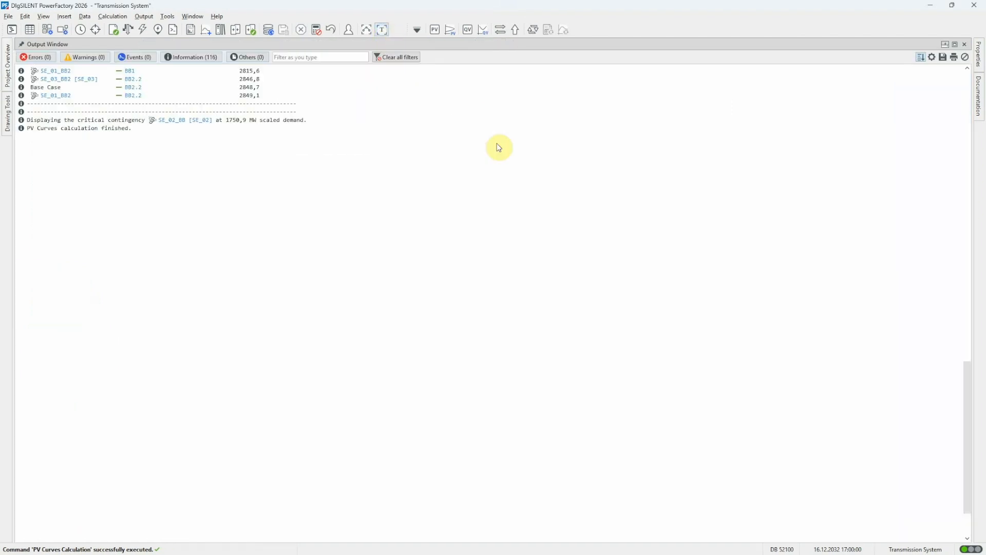
scroll(672, 358, up, 15)
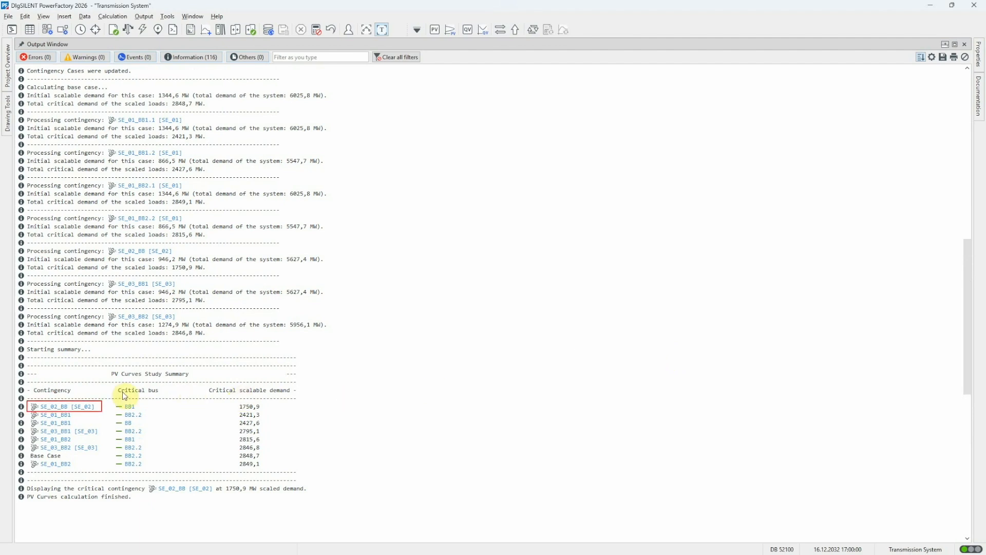
double_click(78, 408)
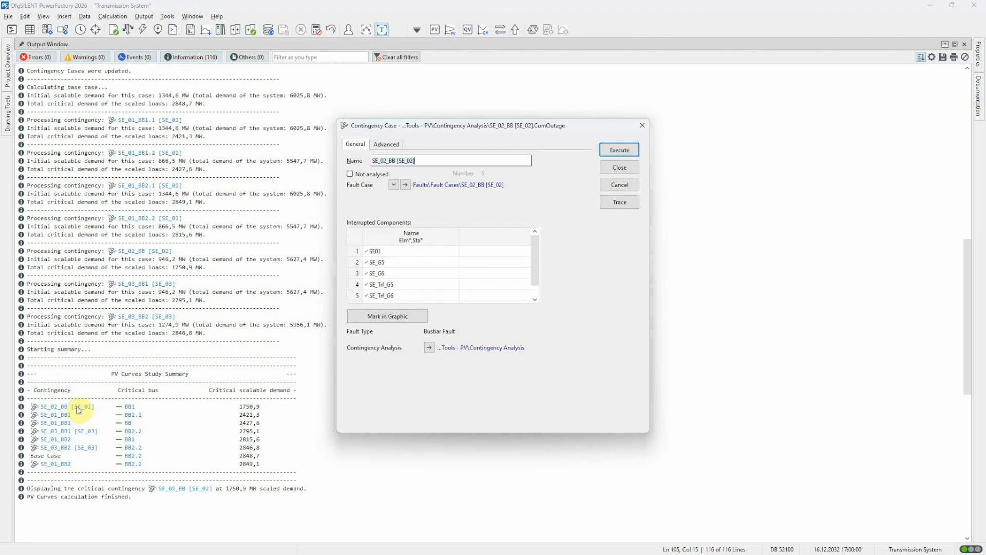
key(Escape)
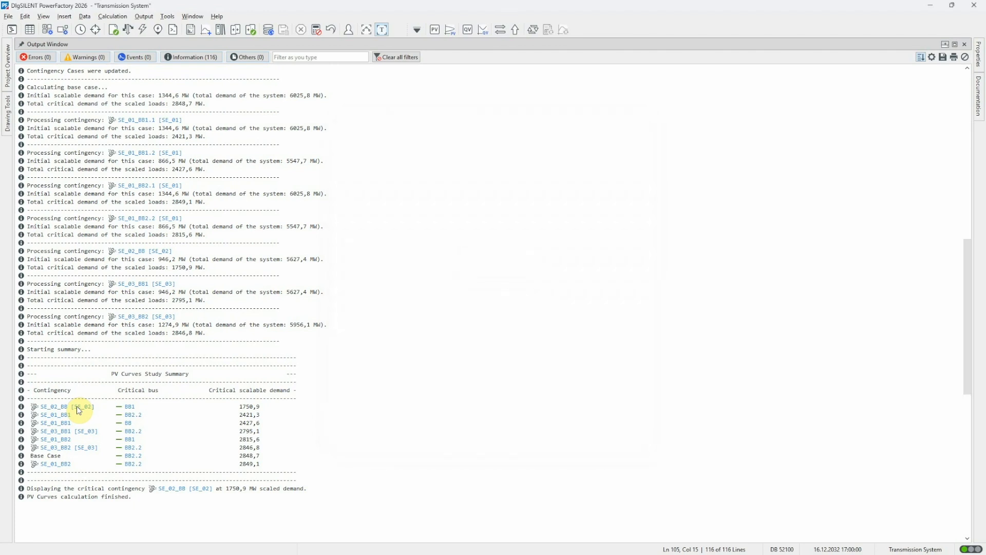
double_click(128, 409)
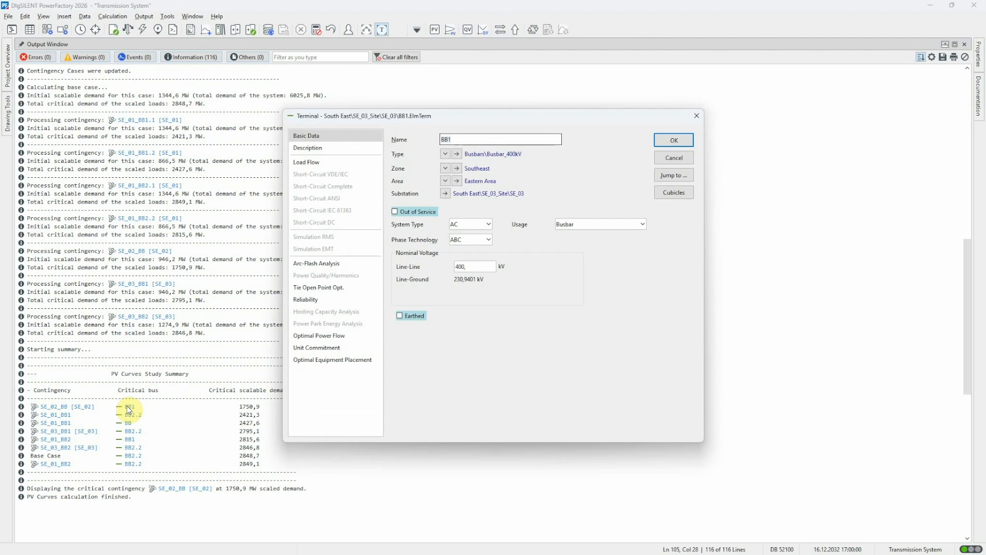
key(Escape)
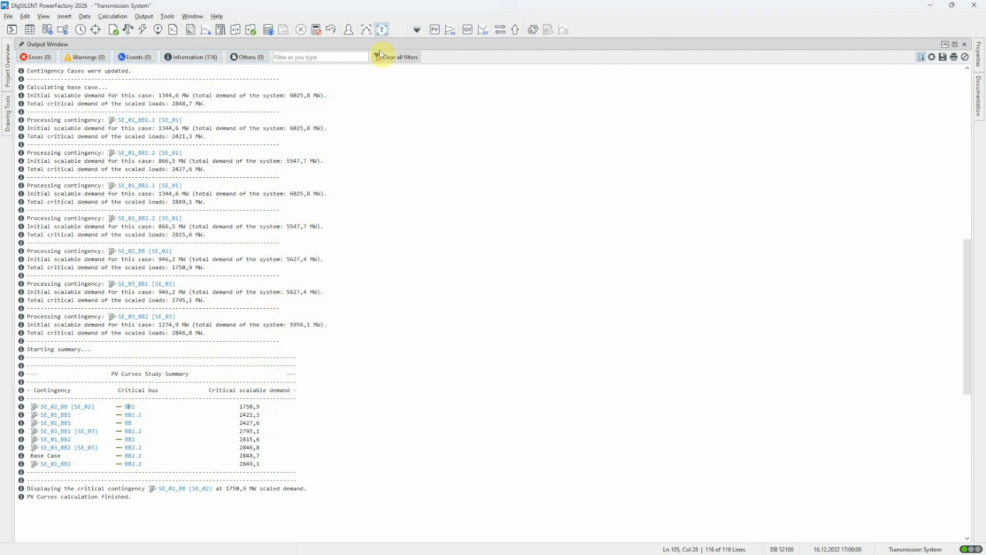
click(383, 29)
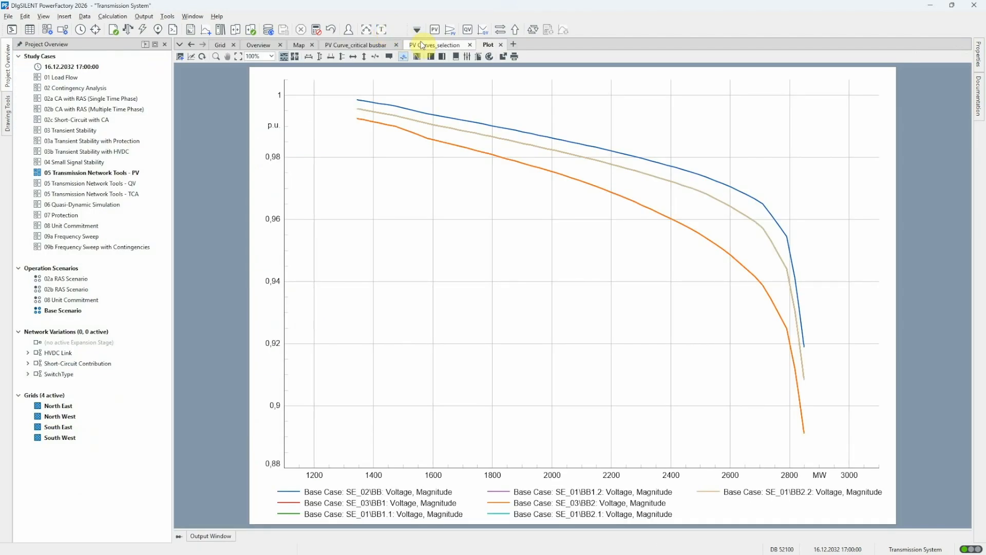
Plot the PV curves of only the critical busbar for a user-defined contingency selection, adding all seven SE_01, SE_02 and SE_03 cases
click(452, 32)
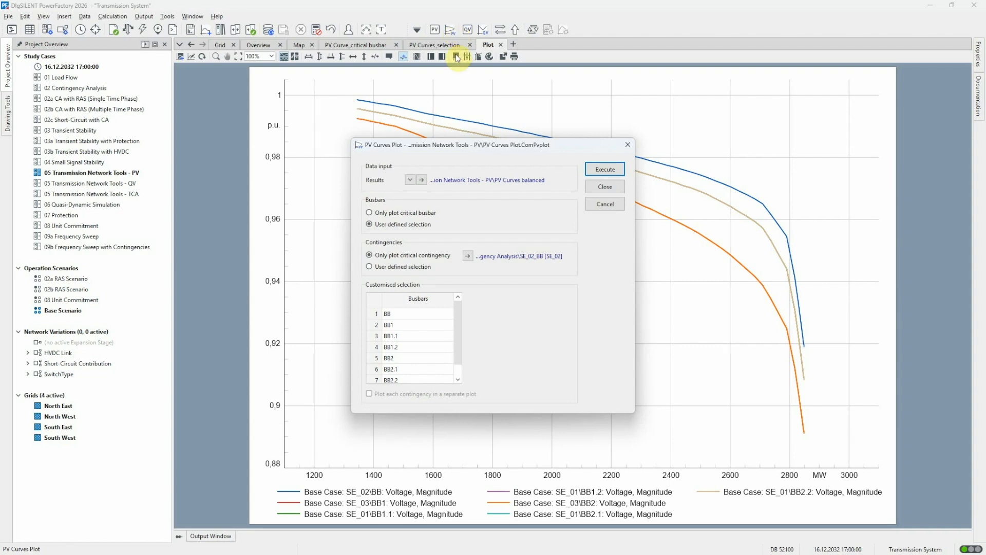
click(406, 211)
click(409, 267)
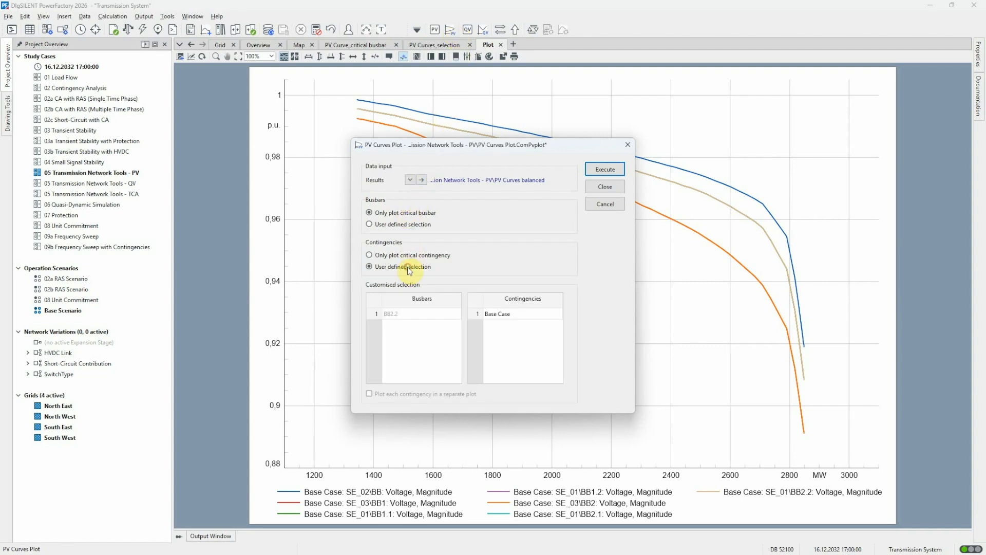
double_click(501, 314)
drag(334, 225, 335, 289)
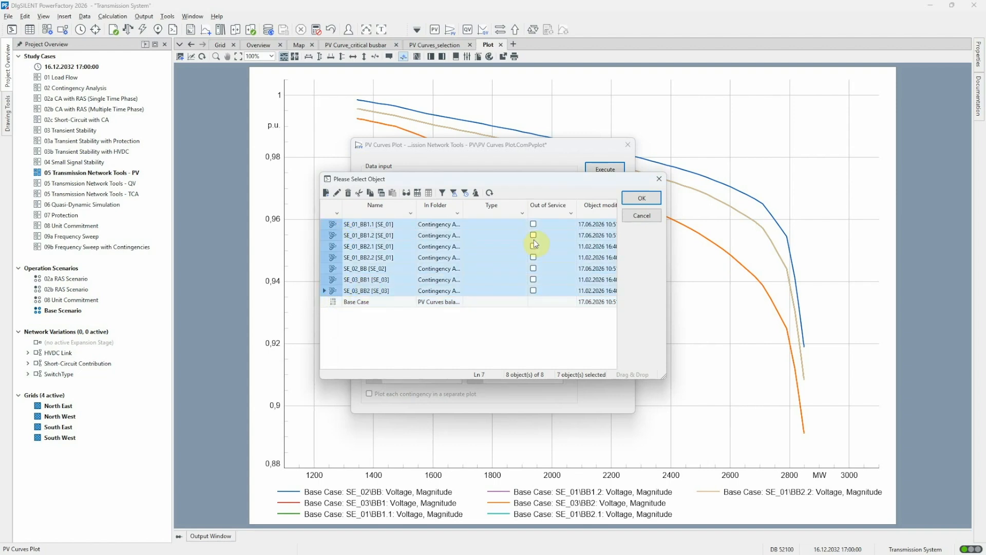
click(641, 198)
click(614, 169)
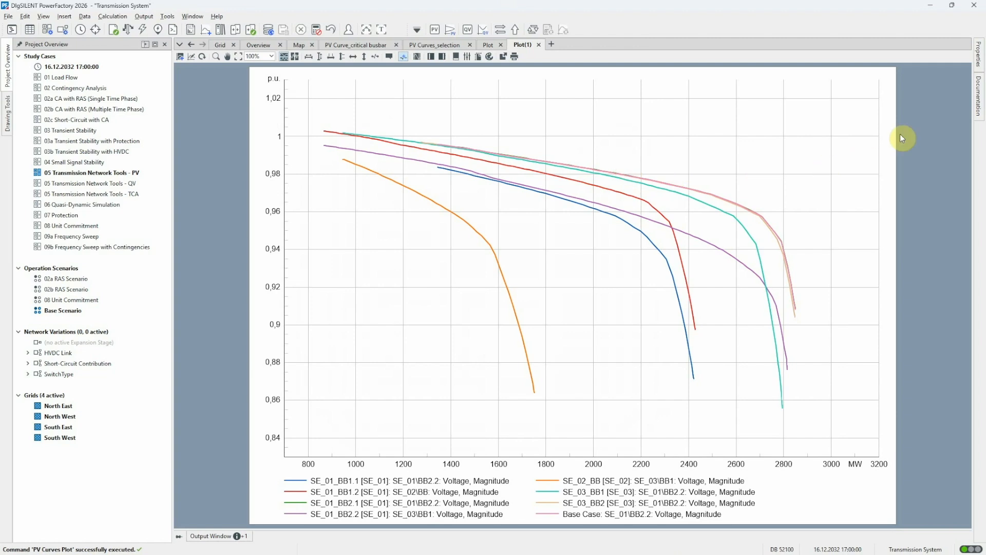